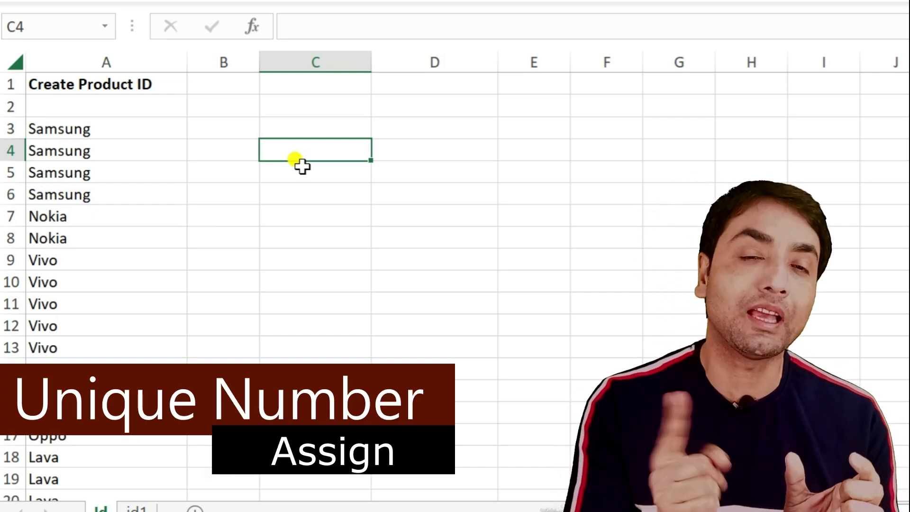
Step: Highlight the Samsung, Nokia and Vivo rows in the product list
left_click_drag(138, 128, 149, 161)
left_click_drag(99, 215, 88, 326)
left_click(90, 261)
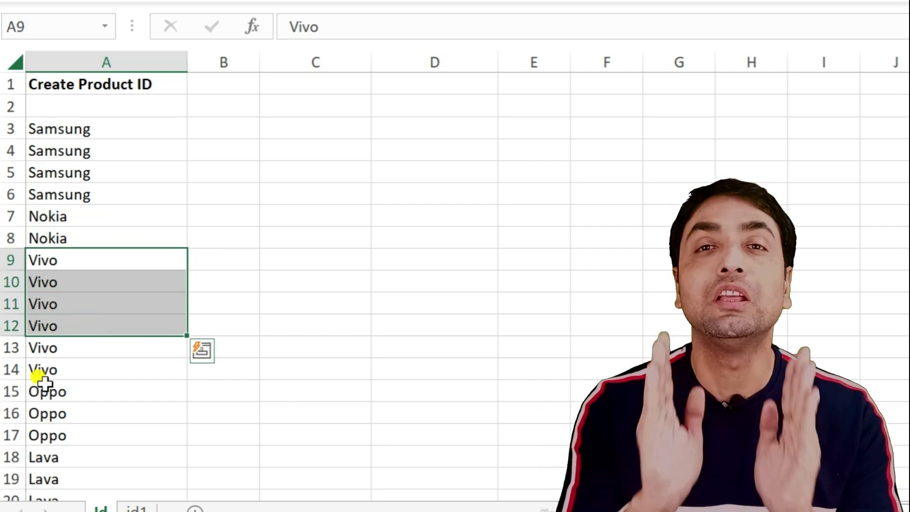
Step: Load range $A$3:$A$23 into Power Query as a table without headers
left_click(178, 175)
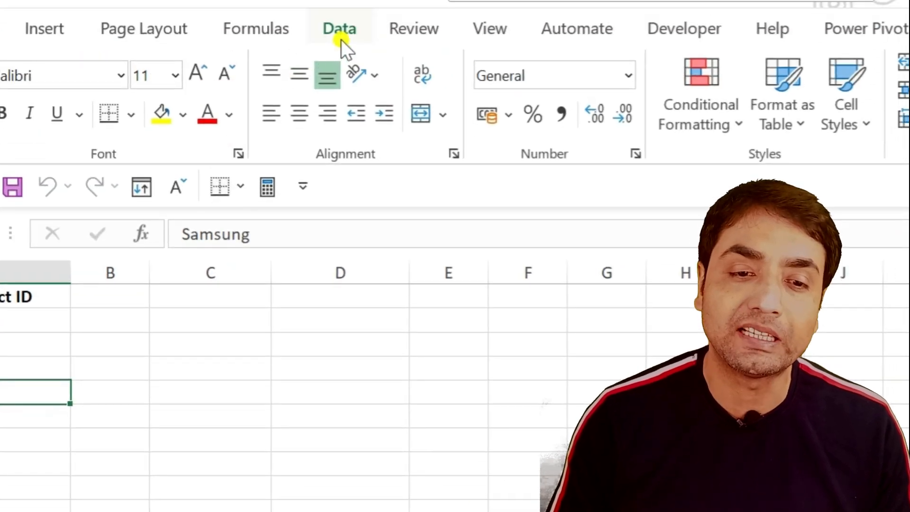
left_click(340, 38)
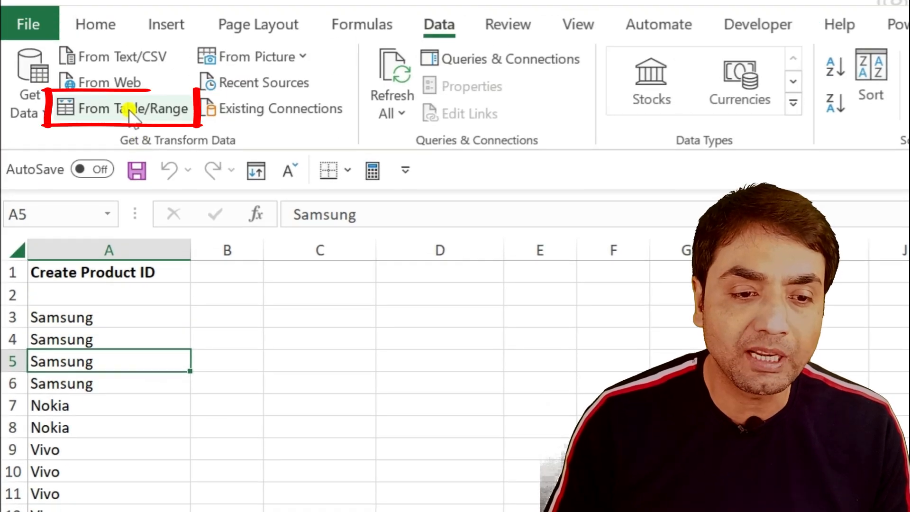
left_click(129, 109)
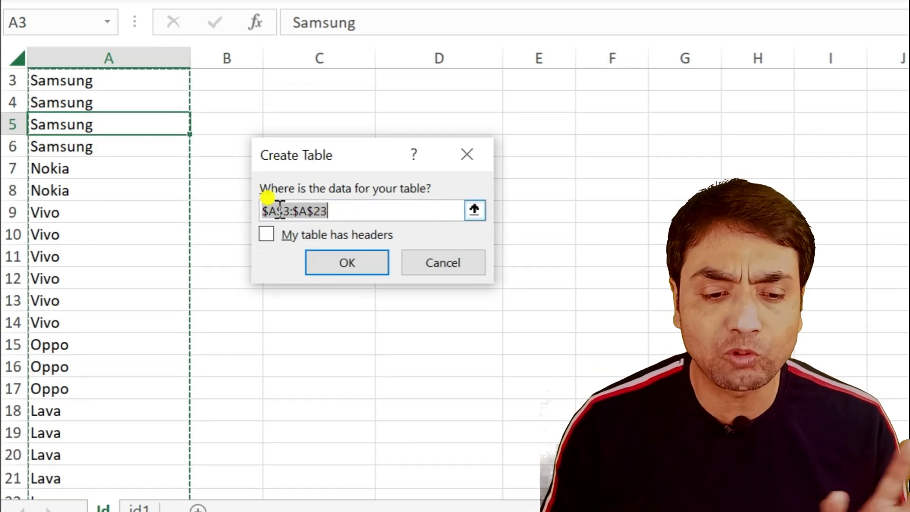
left_click(340, 261)
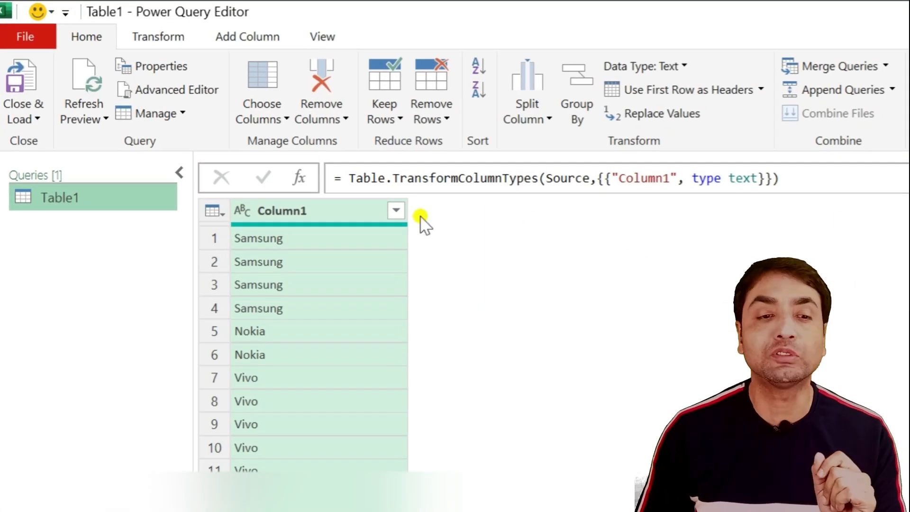
left_click(264, 39)
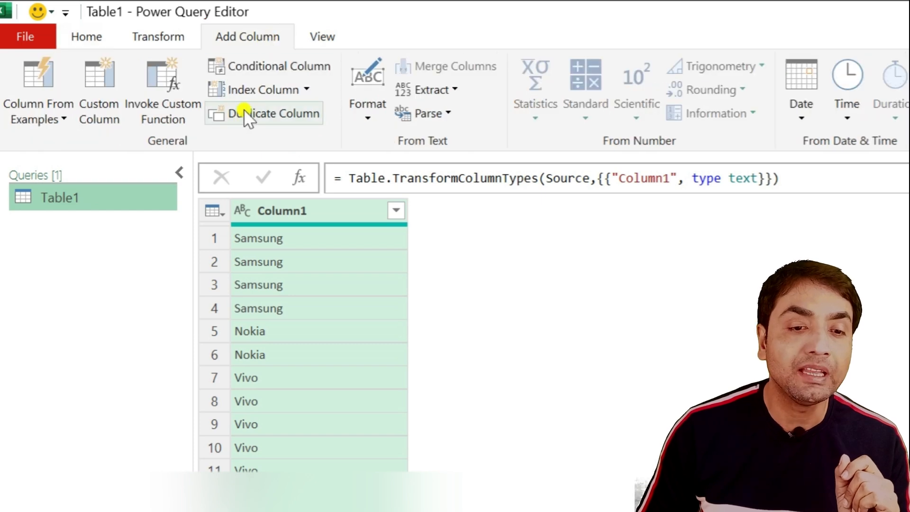
left_click(308, 89)
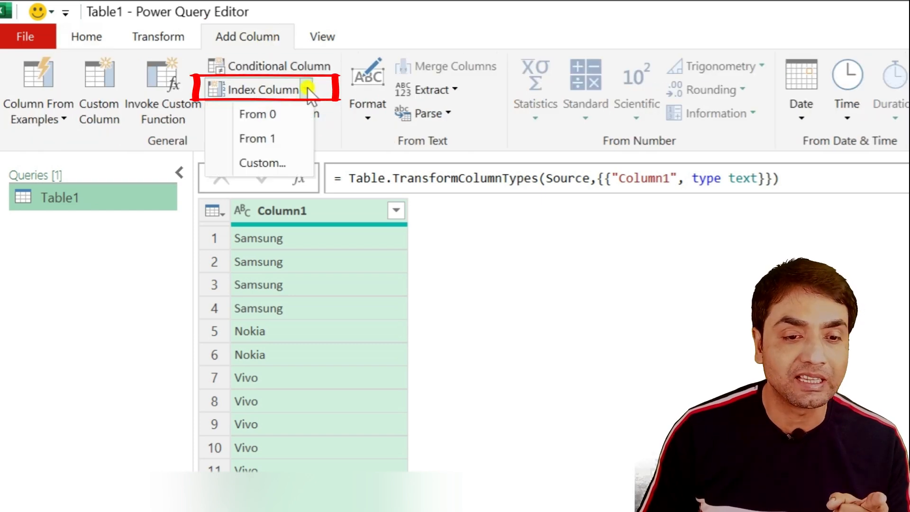
left_click(283, 115)
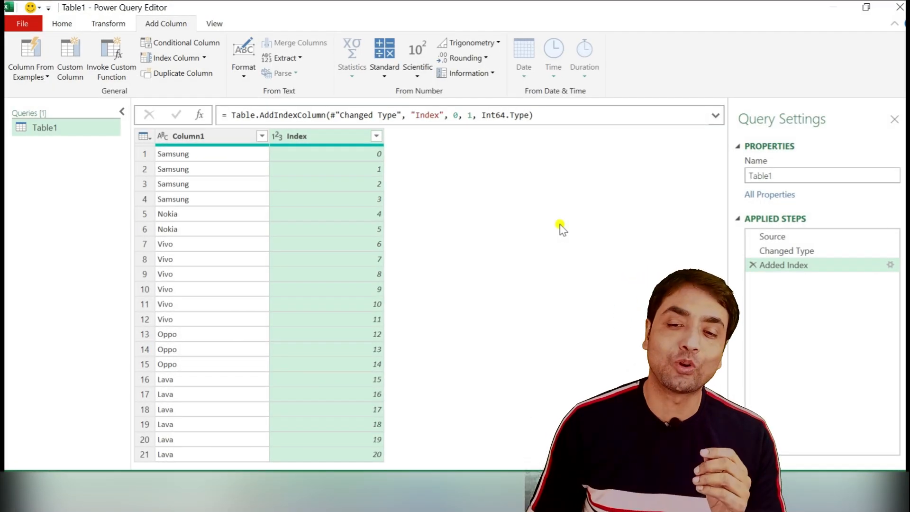
left_click(753, 266)
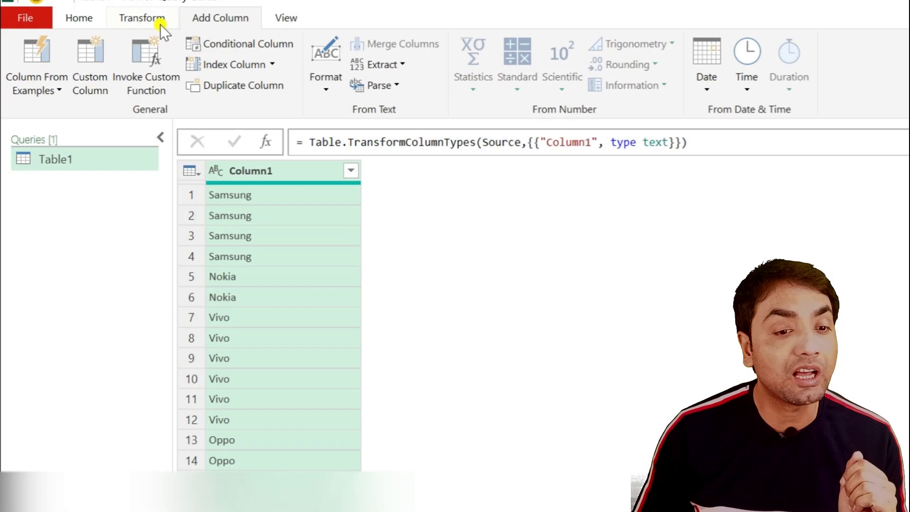
left_click(120, 25)
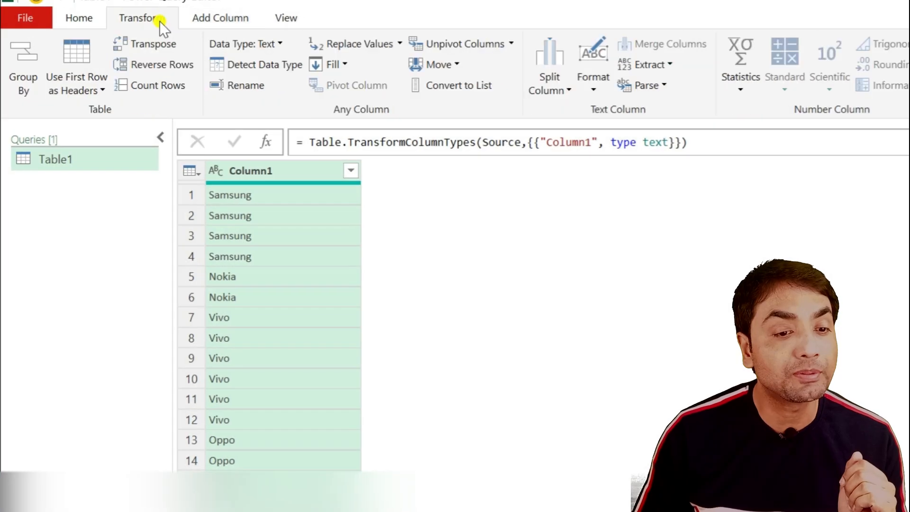
Step: Group Column1 into a new Count column using the All Rows operation
left_click(32, 68)
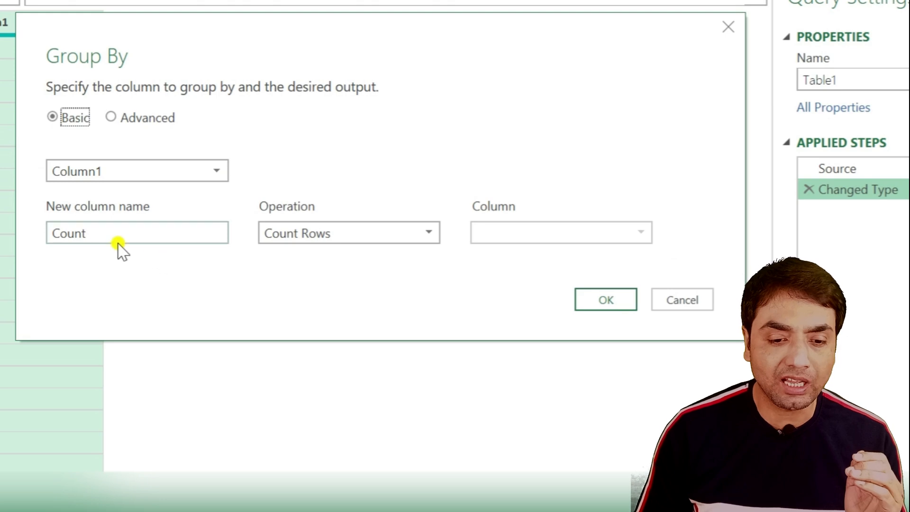
left_click(315, 235)
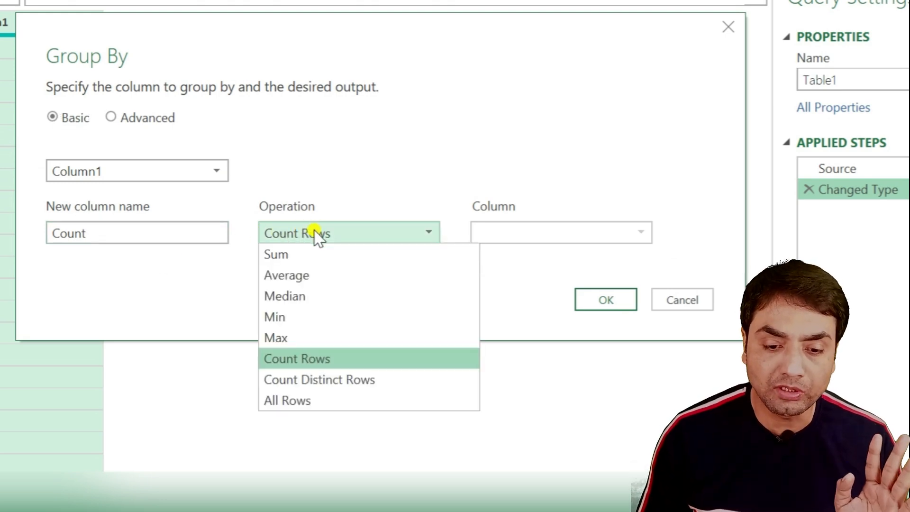
left_click(303, 400)
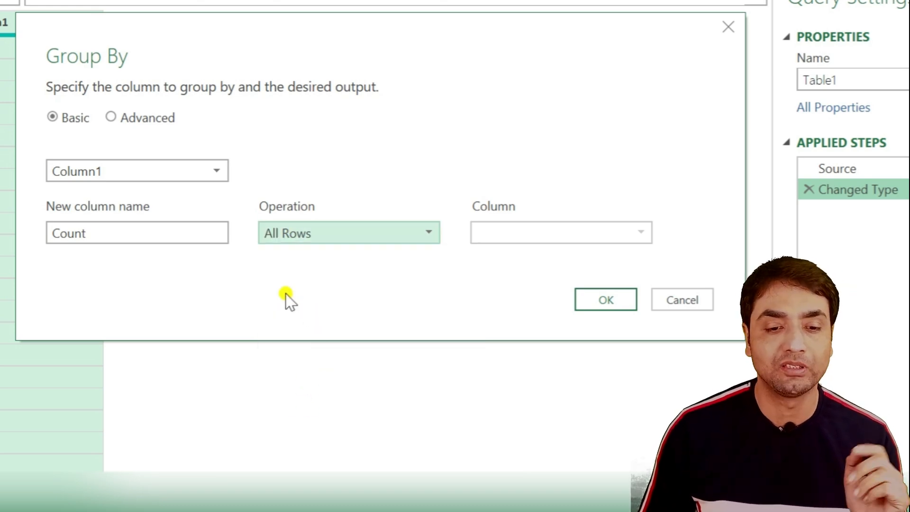
left_click(594, 298)
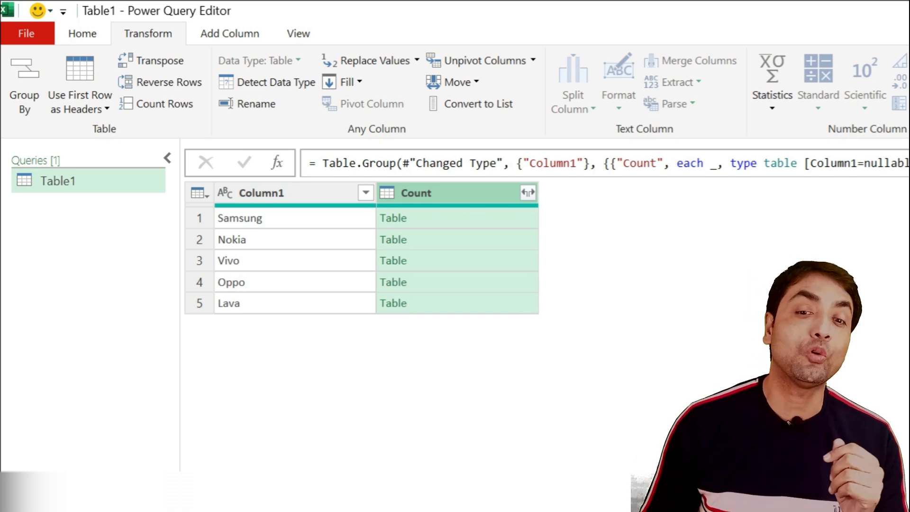
Step: Add a custom Index column with starting index 100 and increment 100
left_click(401, 218)
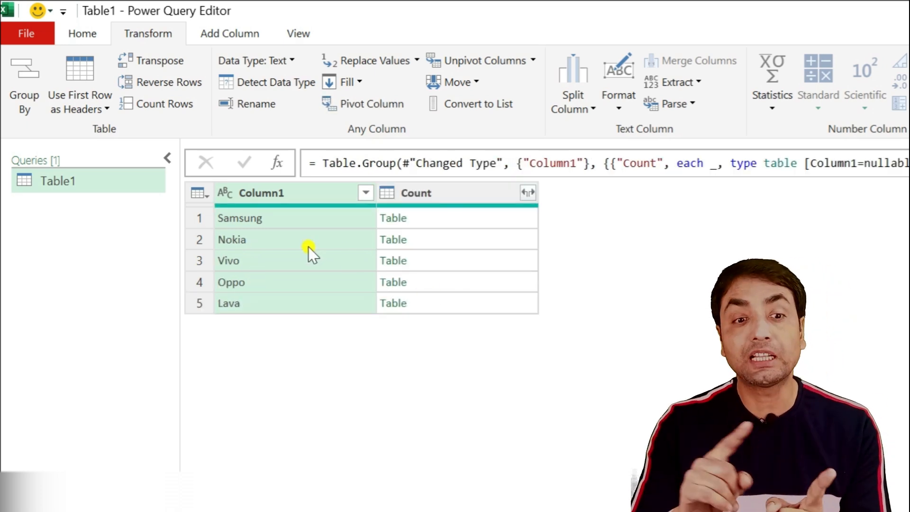
left_click(249, 38)
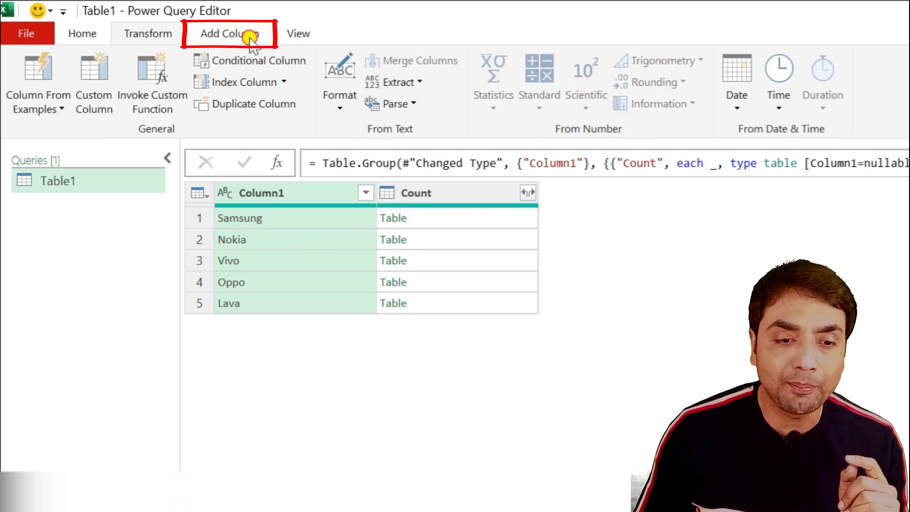
left_click(285, 81)
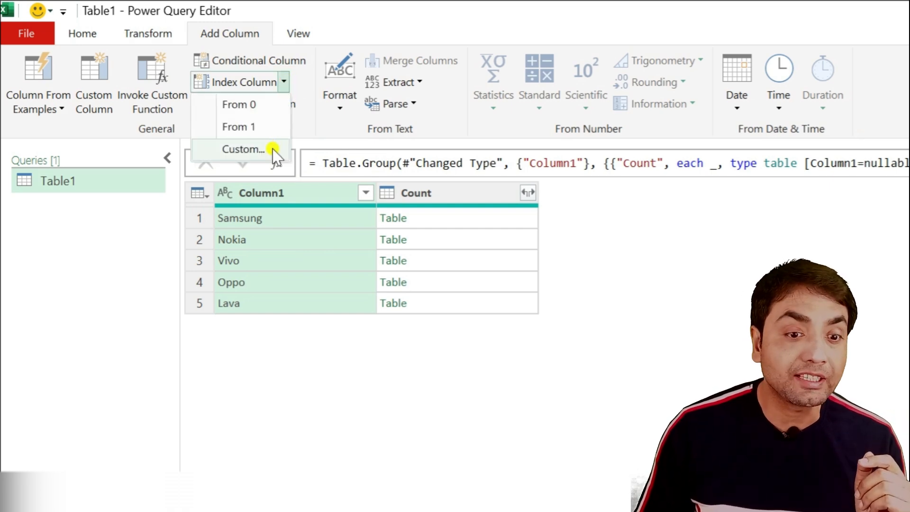
left_click(256, 150)
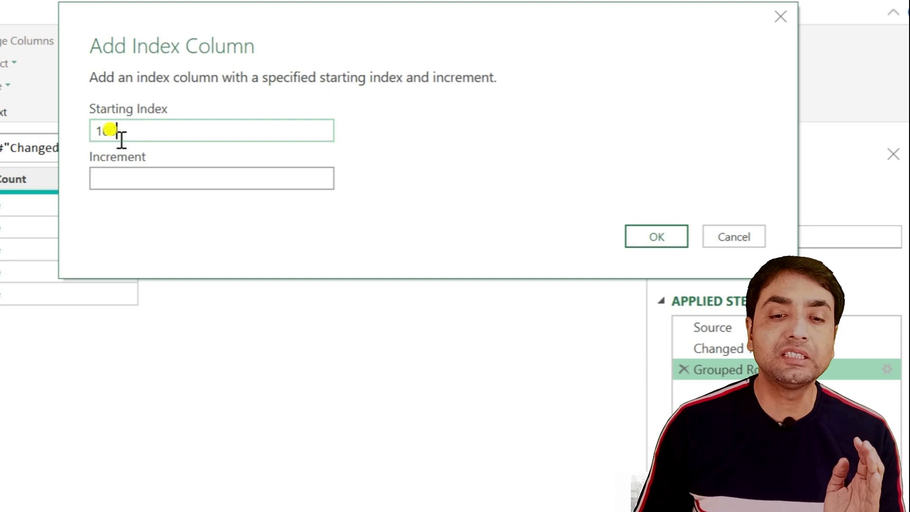
left_click(125, 184)
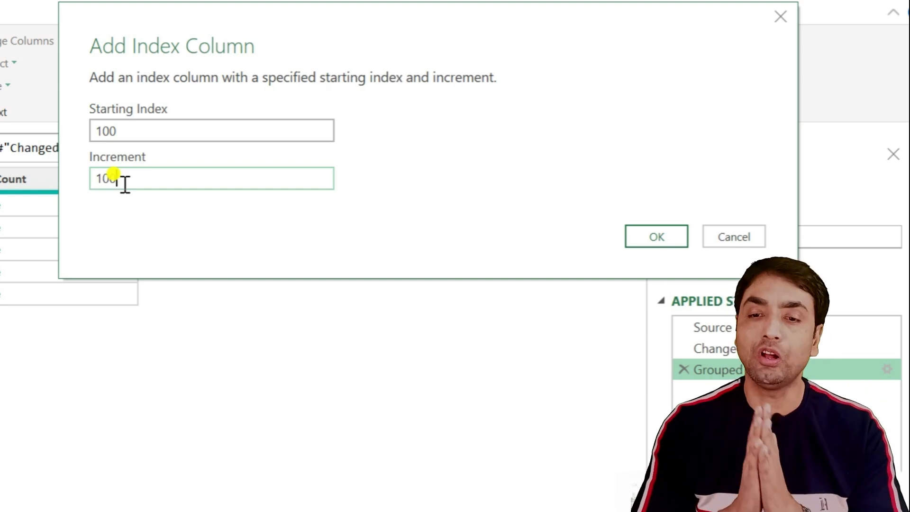
left_click(646, 238)
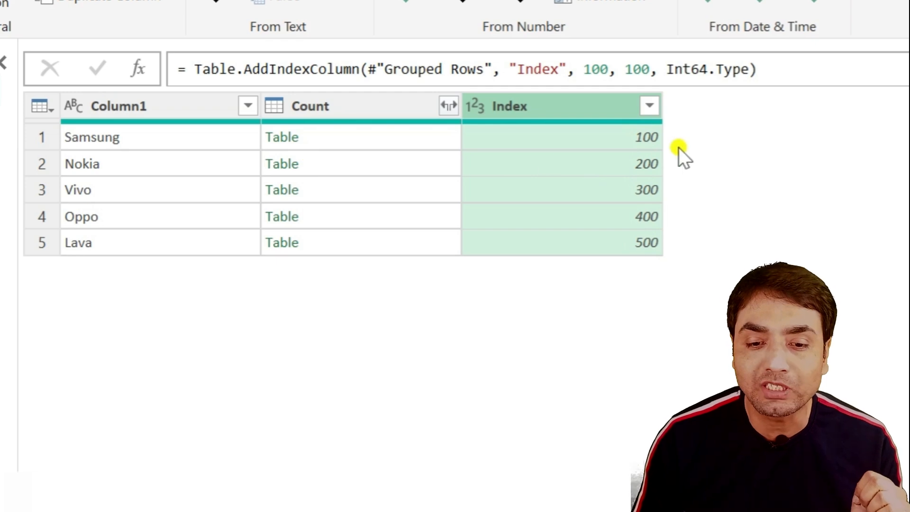
left_click(449, 106)
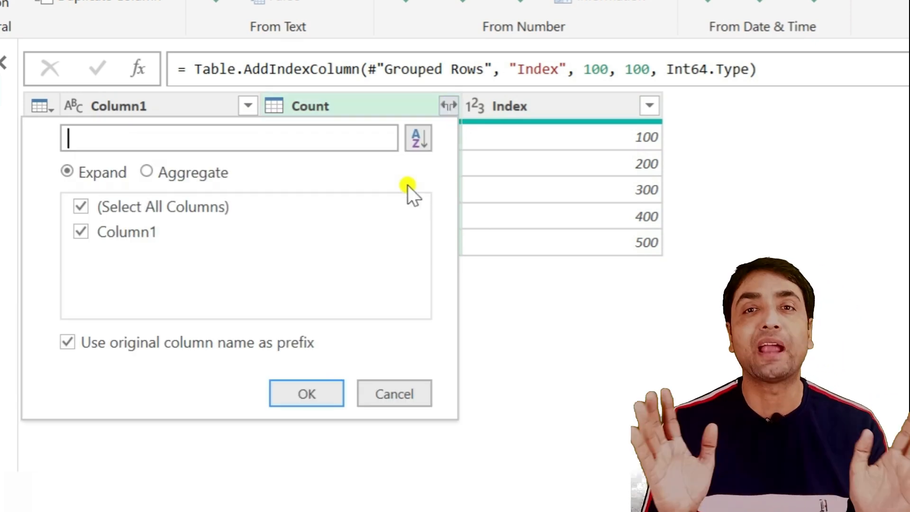
left_click(67, 349)
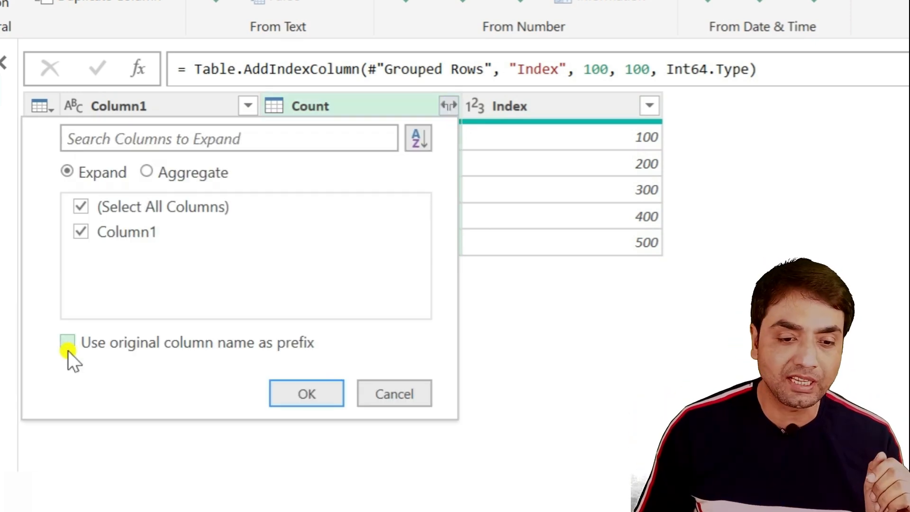
left_click(294, 394)
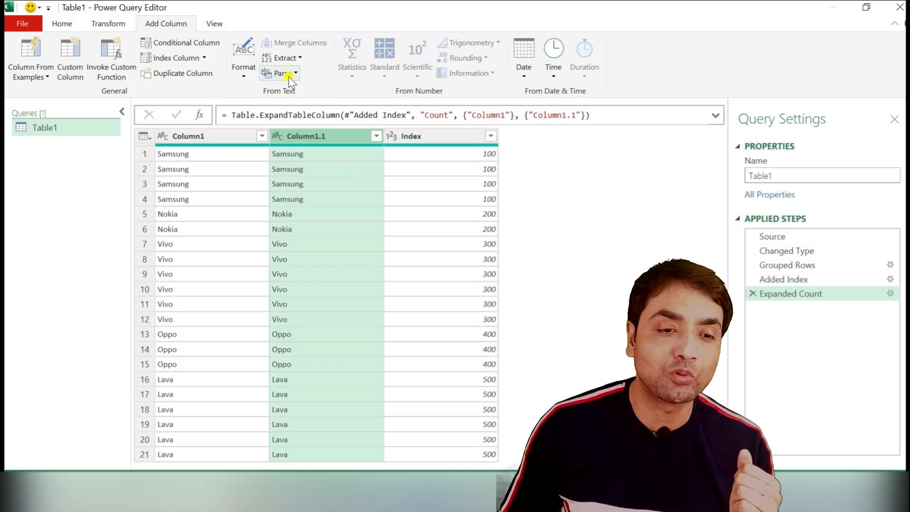
Step: Close & Load the query results into a new Excel worksheet
left_click(64, 24)
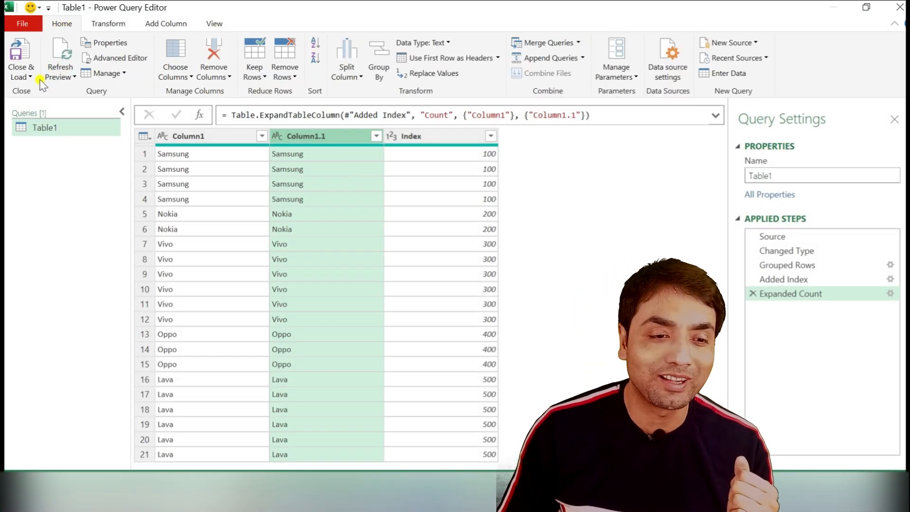
left_click(21, 76)
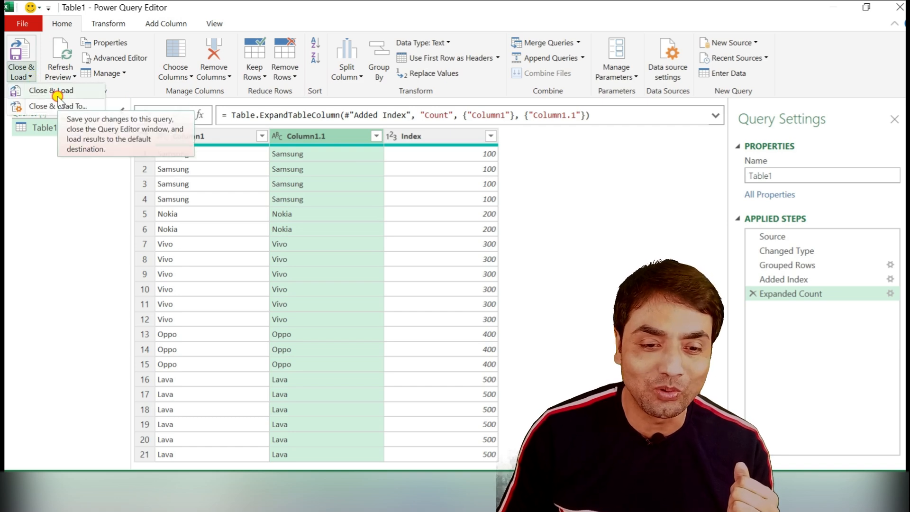
left_click(57, 95)
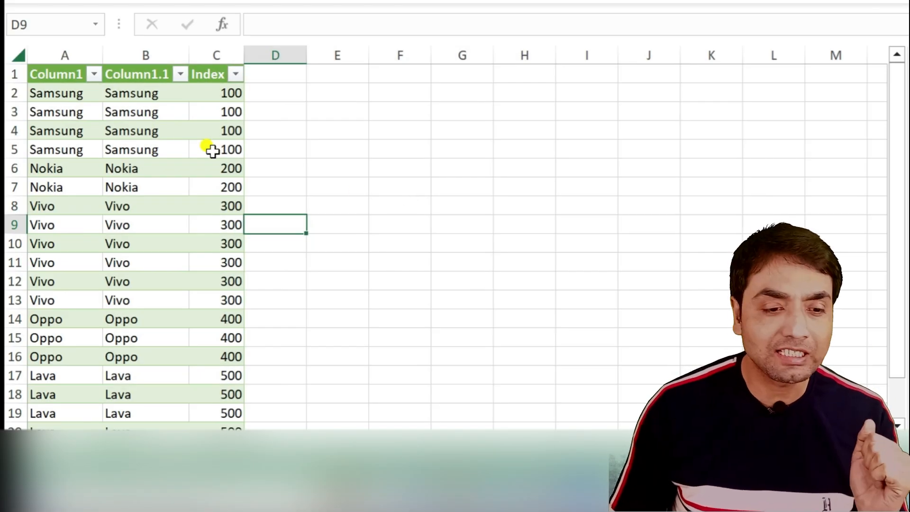
Step: Delete the redundant Column1 in column A and return to the Product/Quantity sheet
right_click(67, 56)
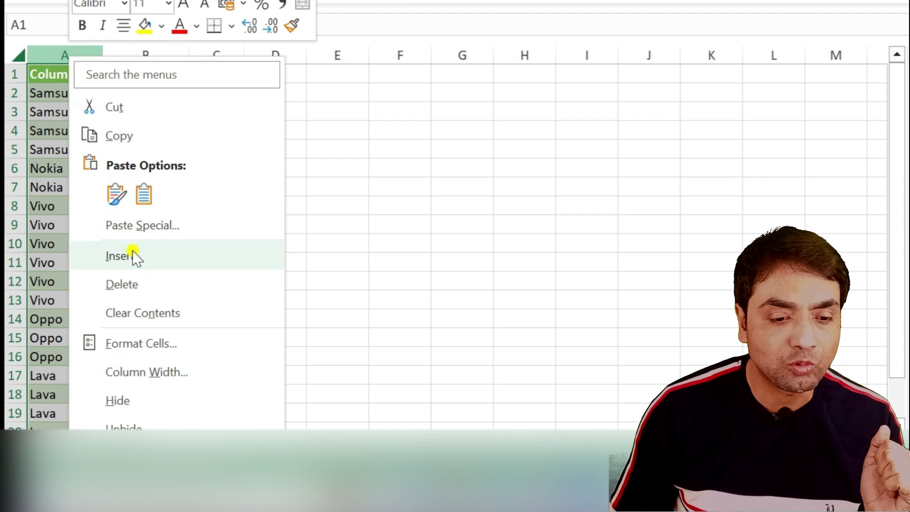
left_click(133, 284)
left_click(201, 200)
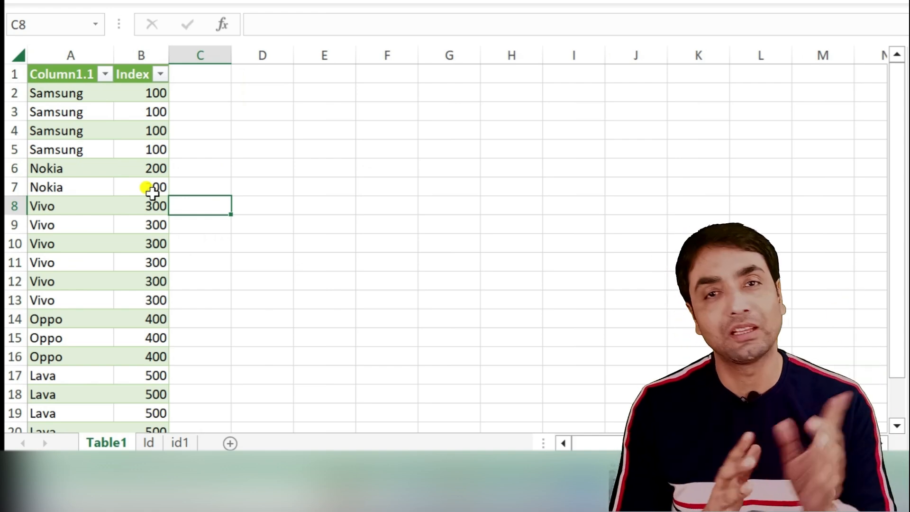
left_click(171, 439)
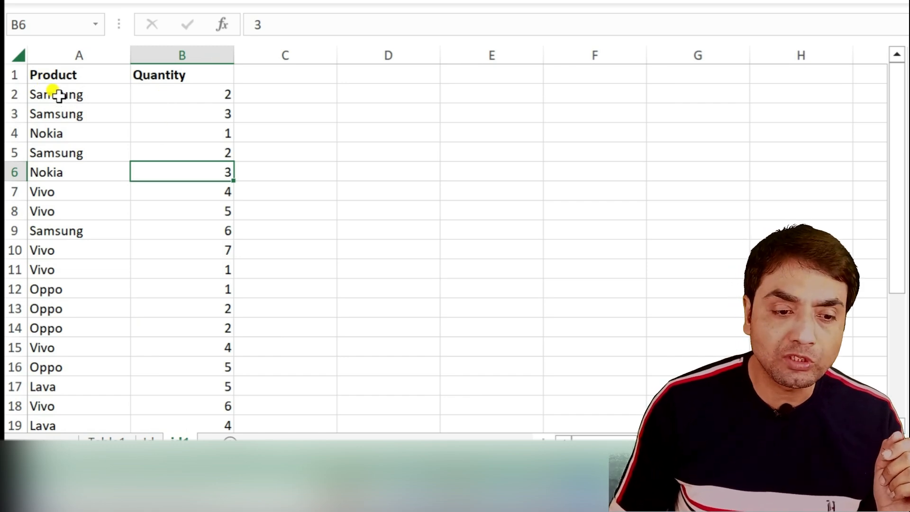
left_click_drag(59, 94, 47, 132)
left_click(54, 113)
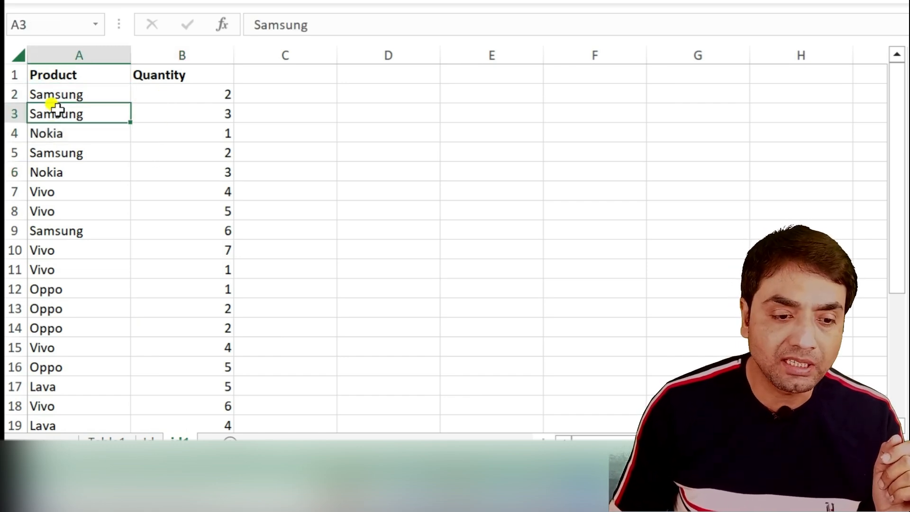
left_click_drag(59, 94, 59, 108)
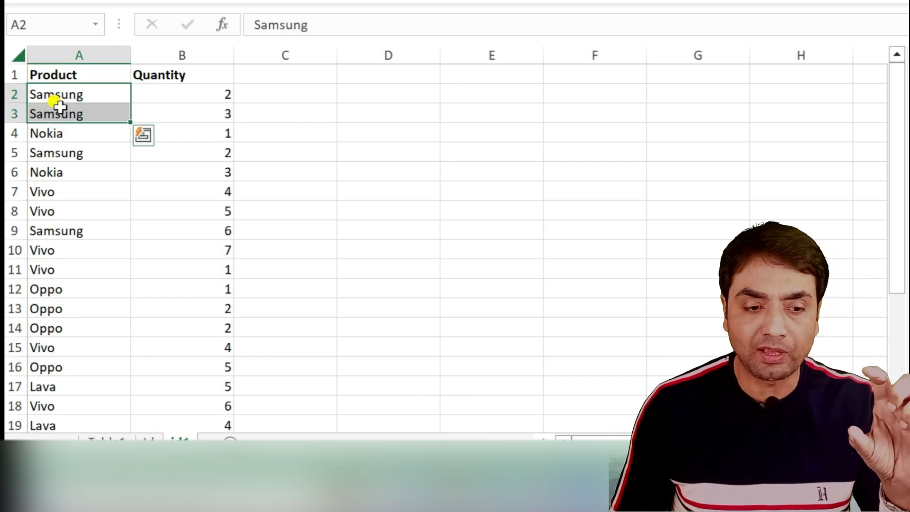
left_click(54, 133)
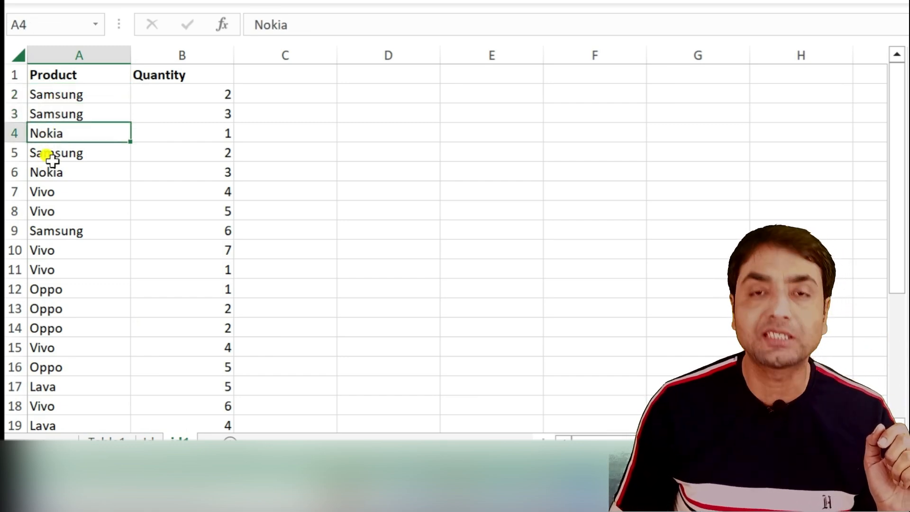
left_click(50, 158)
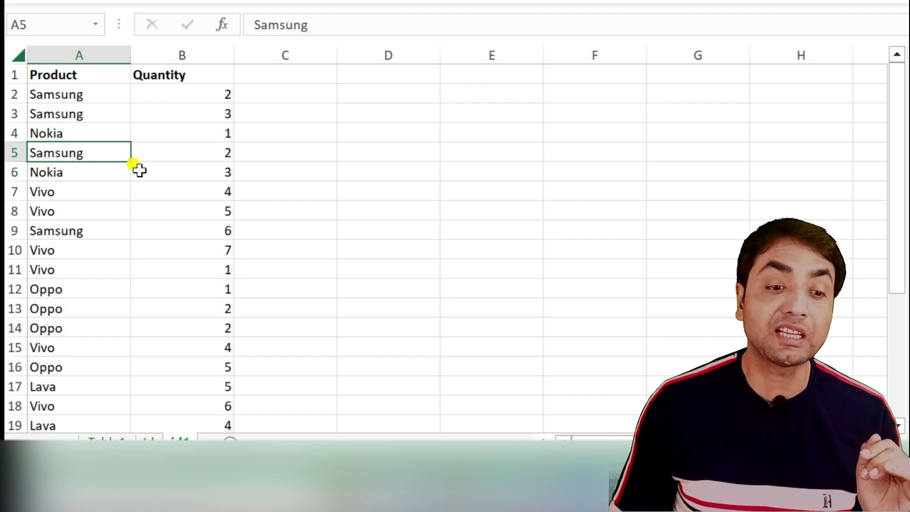
left_click_drag(61, 97, 104, 119)
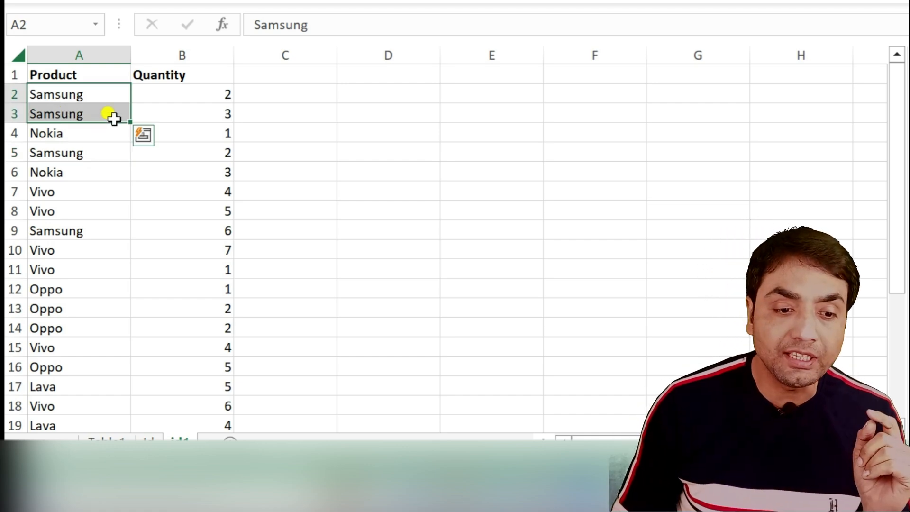
left_click(79, 96)
left_click_drag(78, 96, 77, 112)
left_click(86, 152)
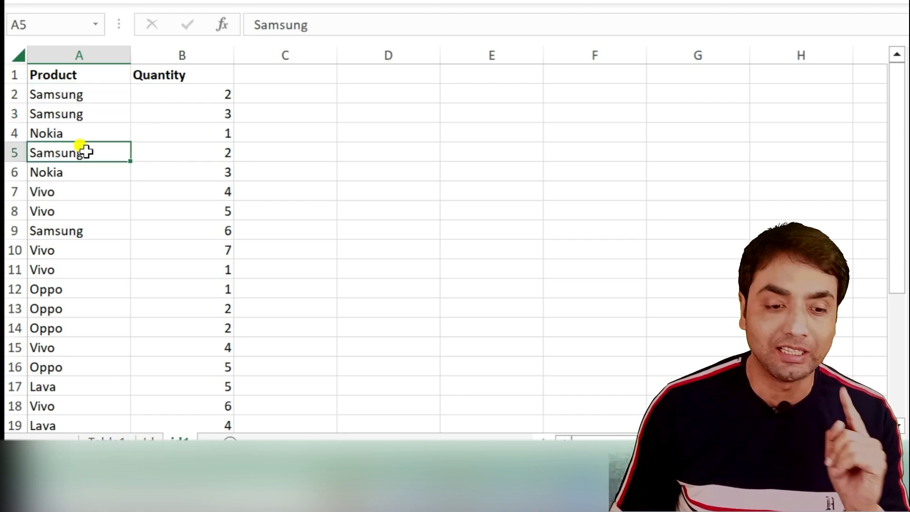
left_click(67, 231)
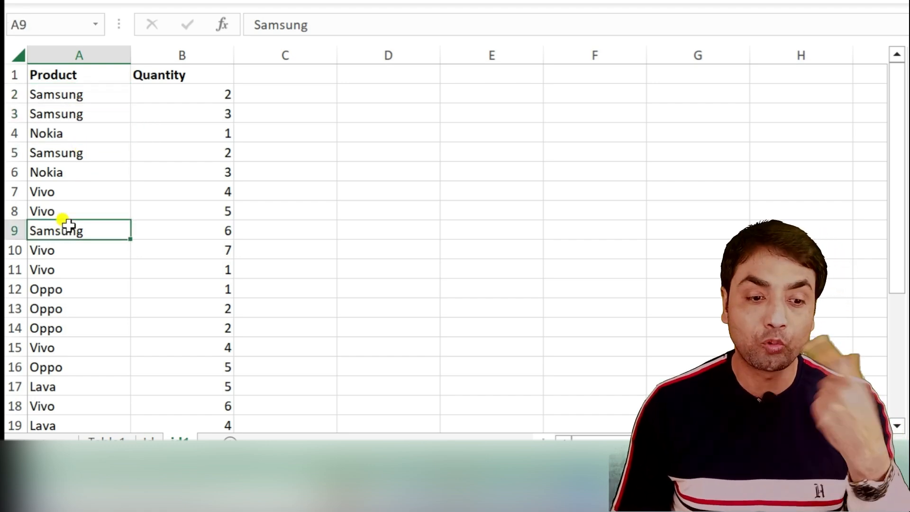
left_click(74, 135)
left_click(209, 137)
left_click(68, 174)
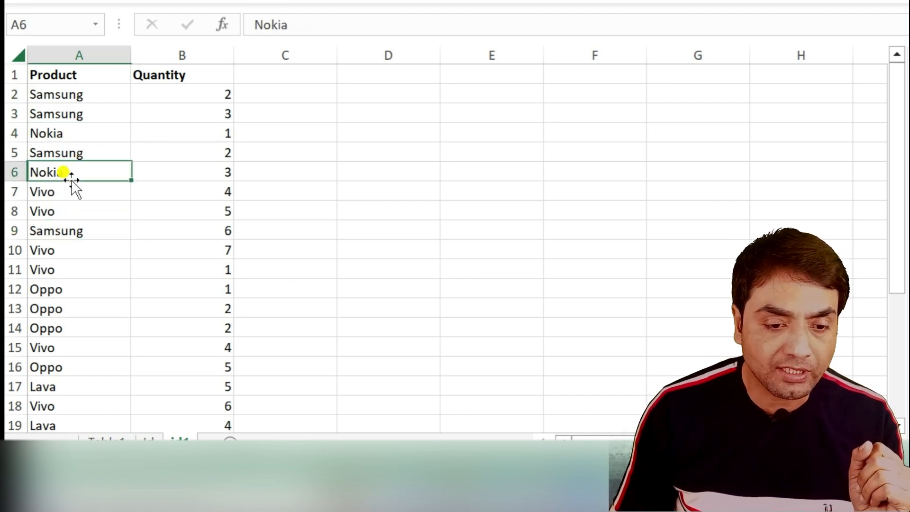
left_click(229, 174)
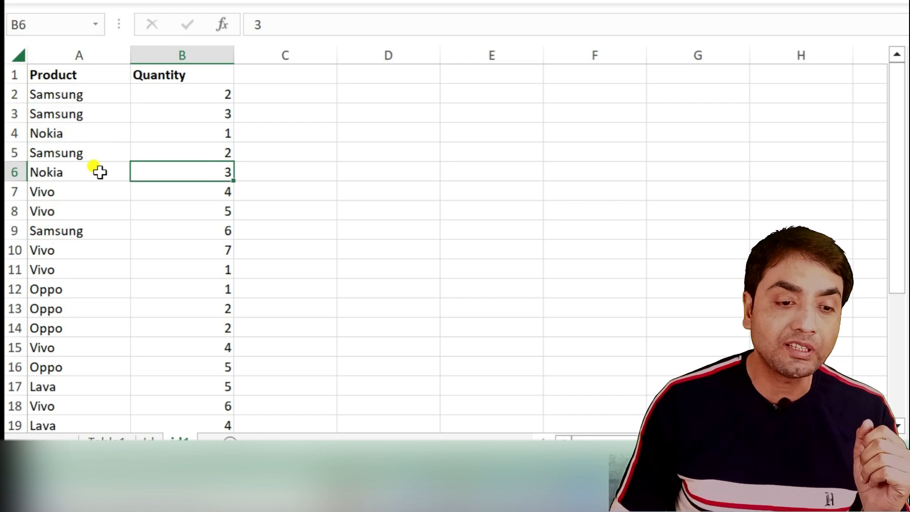
left_click_drag(67, 95, 65, 264)
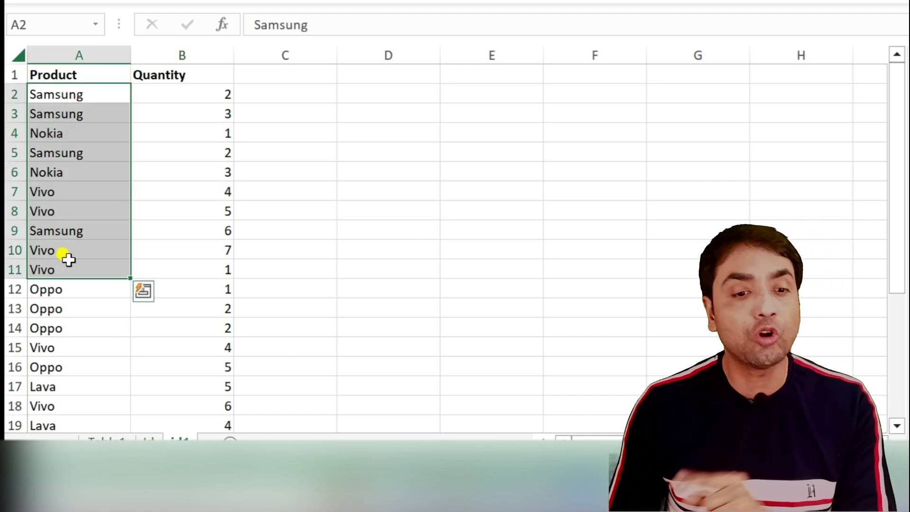
left_click_drag(248, 93, 250, 193)
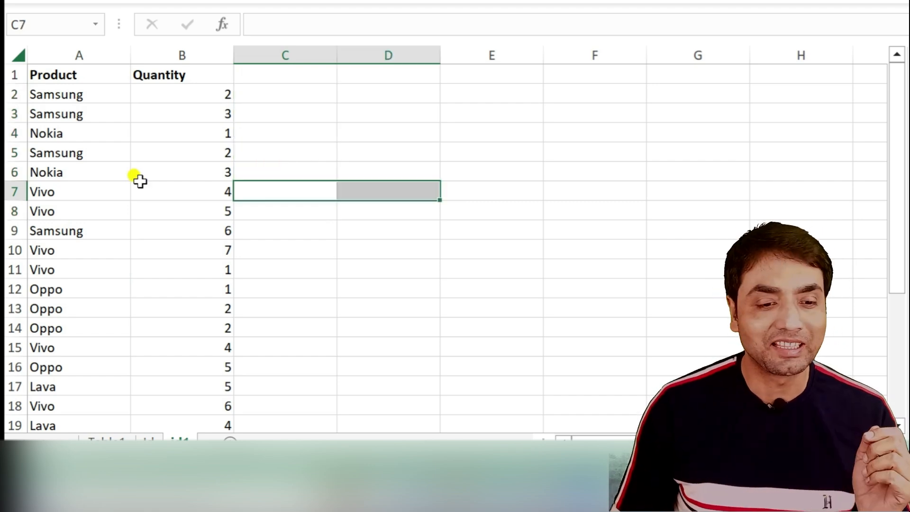
left_click(140, 184)
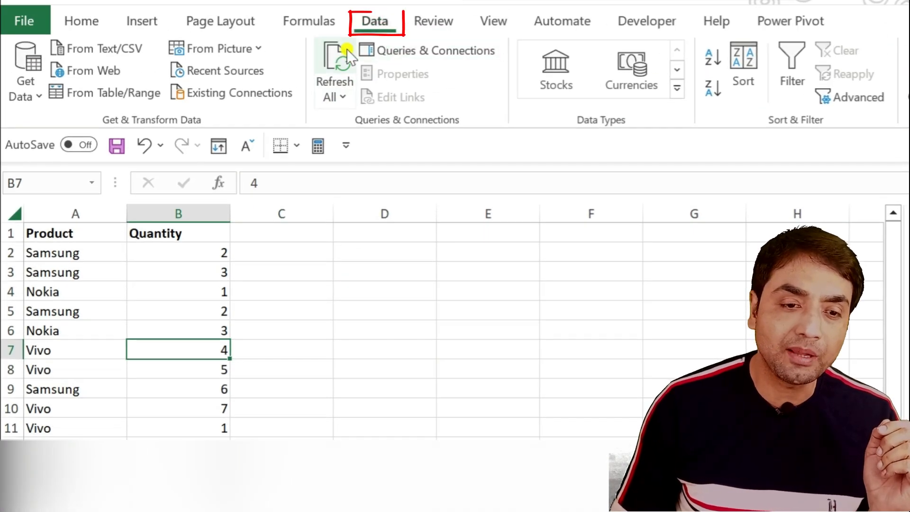
Step: Create a table from $A$1:$B$29 with headers and send it to Power Query
left_click(127, 99)
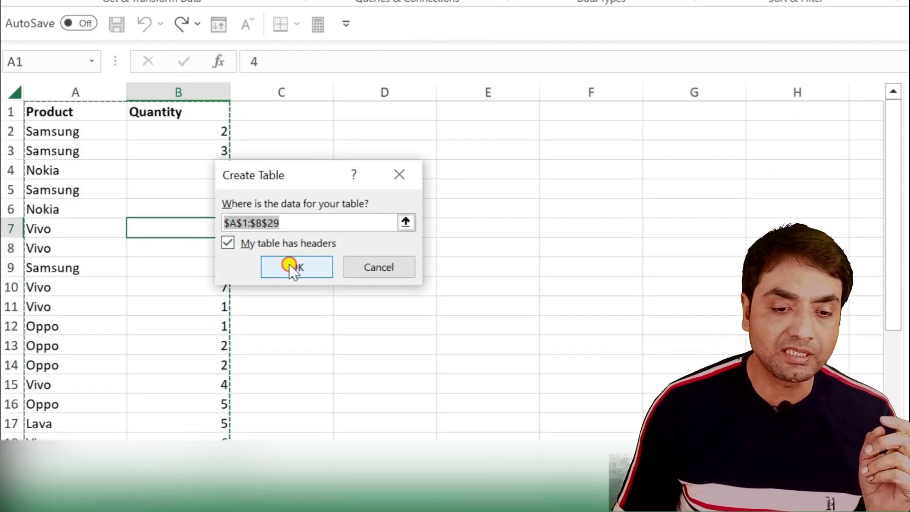
left_click(293, 266)
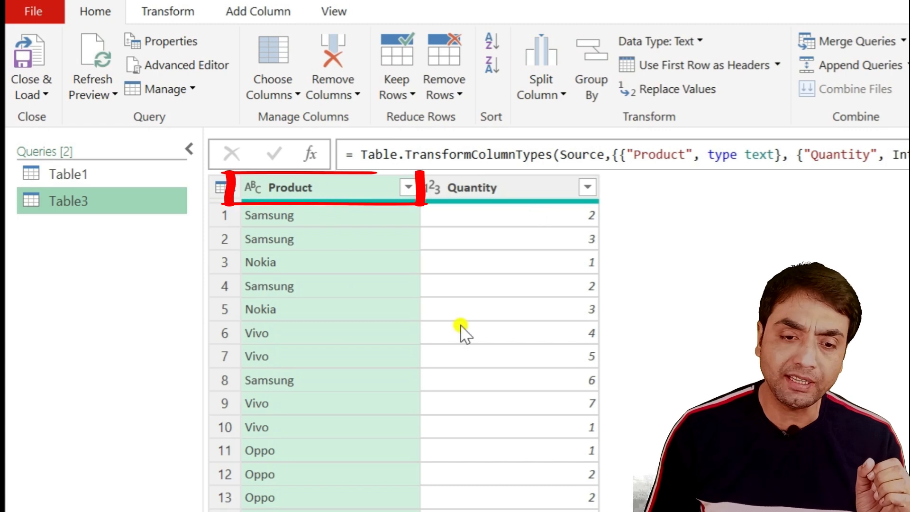
left_click(246, 15)
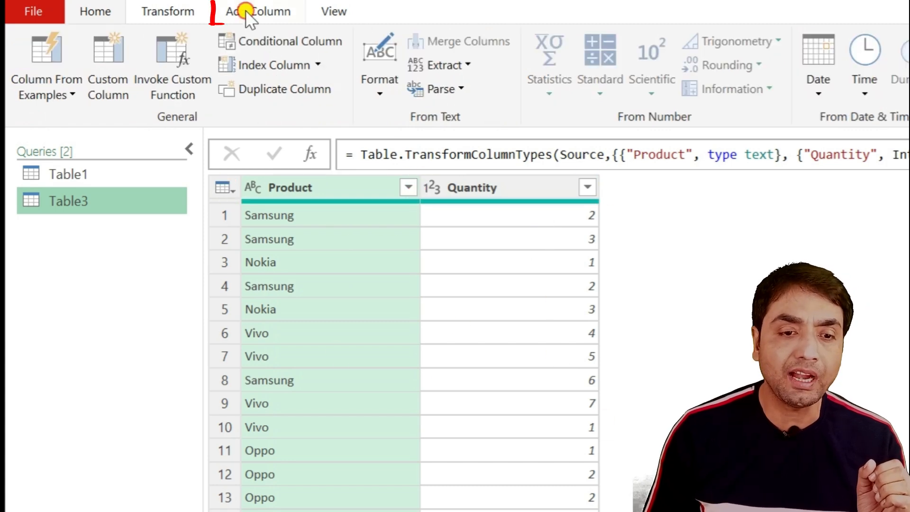
left_click(321, 71)
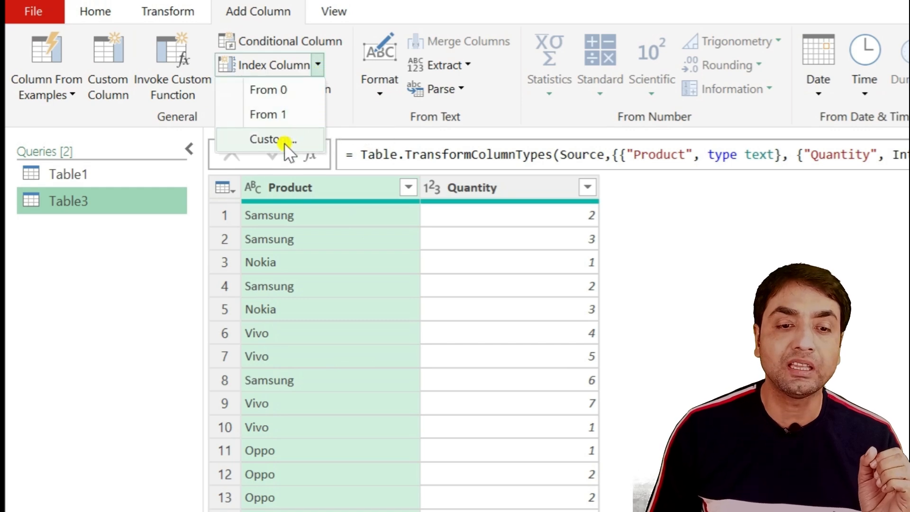
left_click(283, 92)
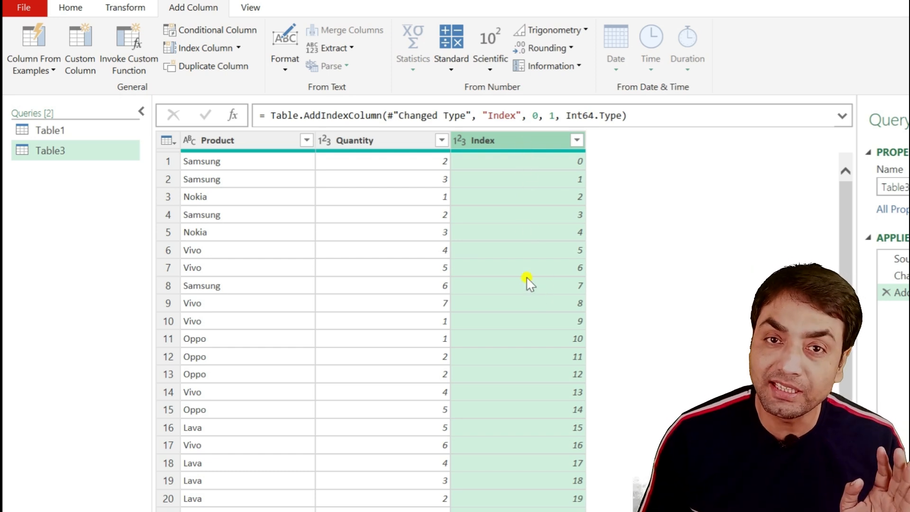
left_click(258, 267)
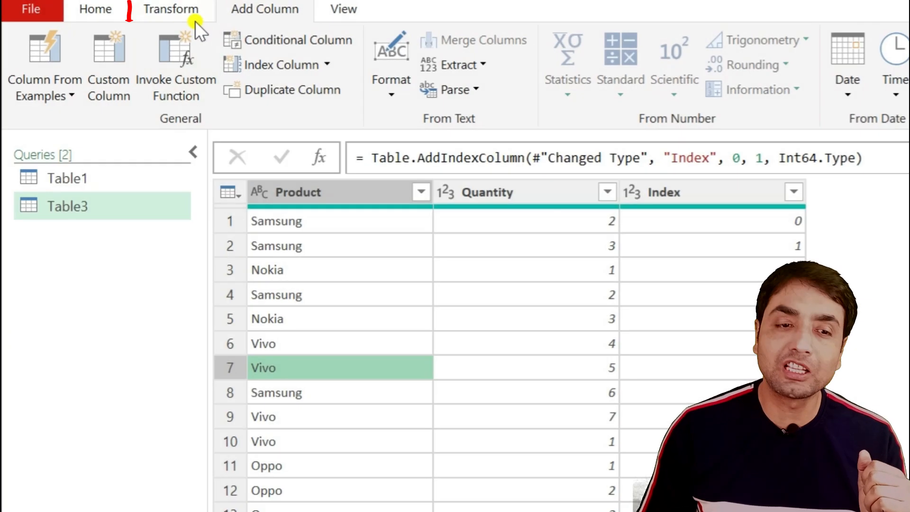
Step: Group by Product with All Rows, preview Samsung's nested table, then delete that drill-down step
left_click(190, 17)
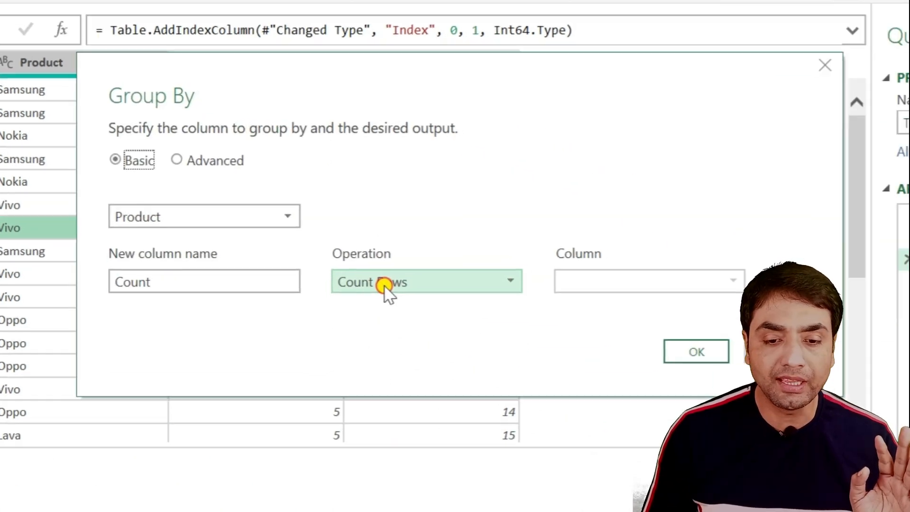
left_click(388, 284)
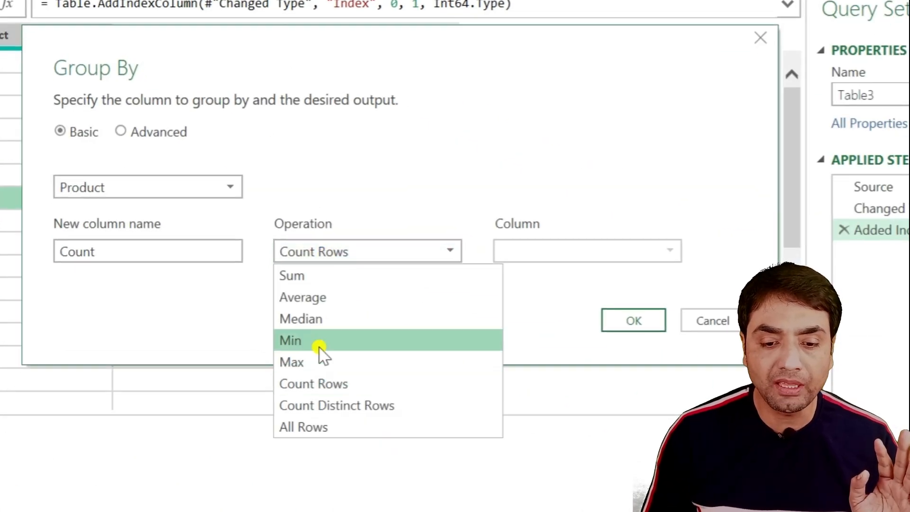
left_click(375, 463)
left_click(633, 321)
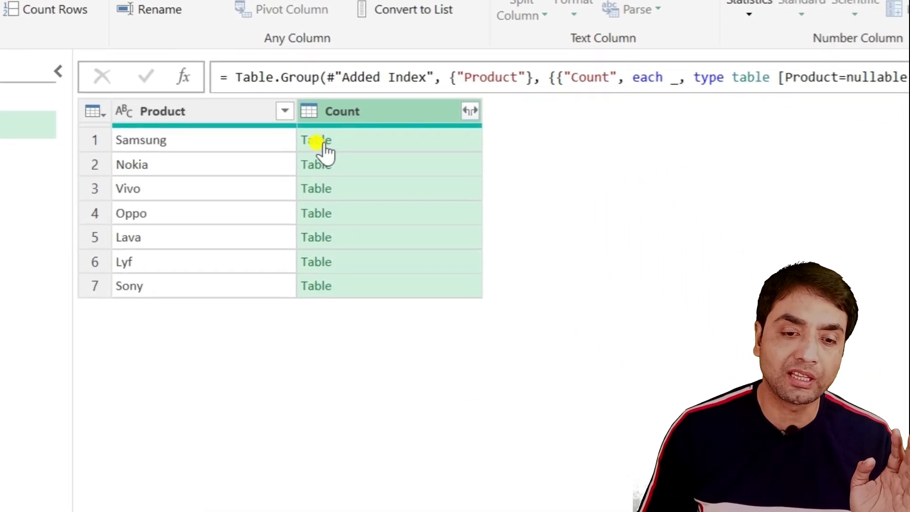
left_click(450, 230)
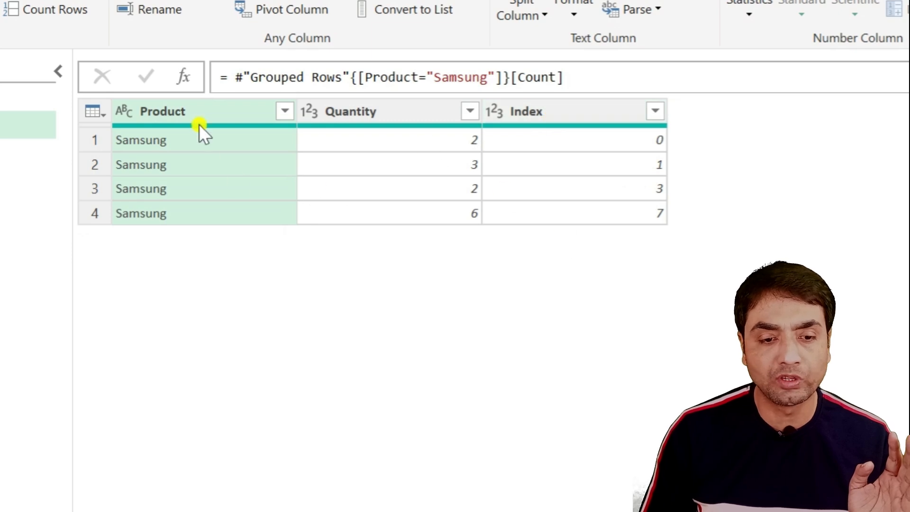
left_click(675, 213)
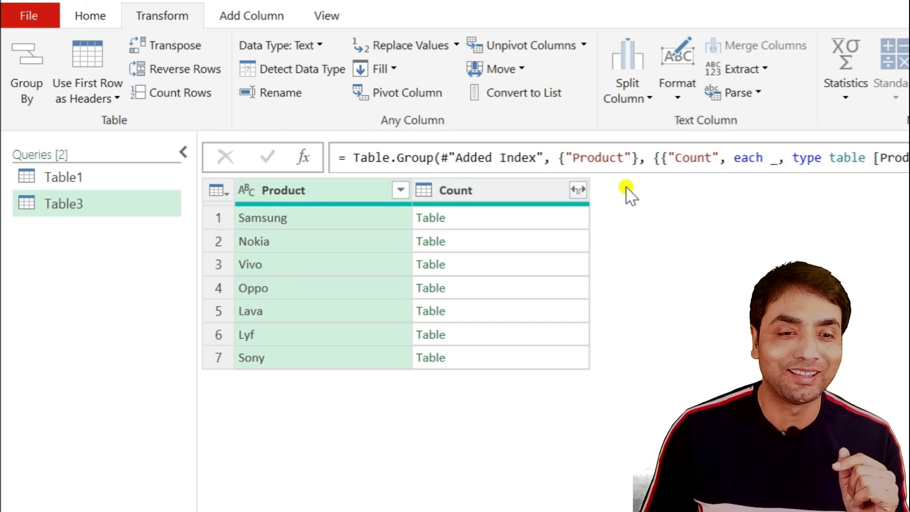
Step: Add a custom Index column starting at 100 with increment 100
left_click(261, 10)
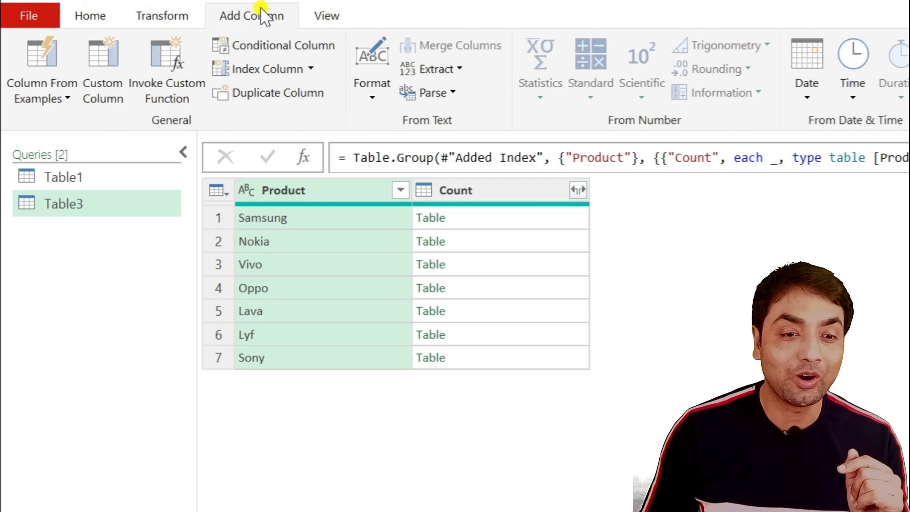
left_click(311, 69)
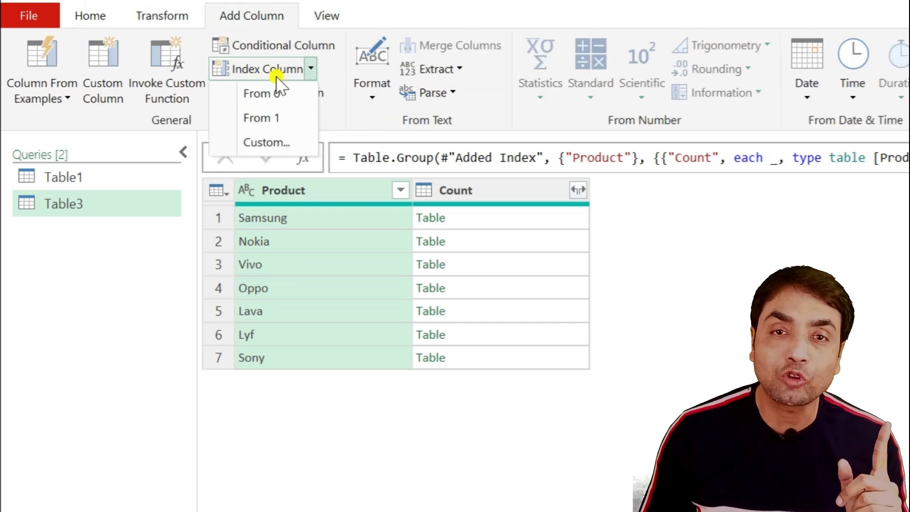
left_click(266, 143)
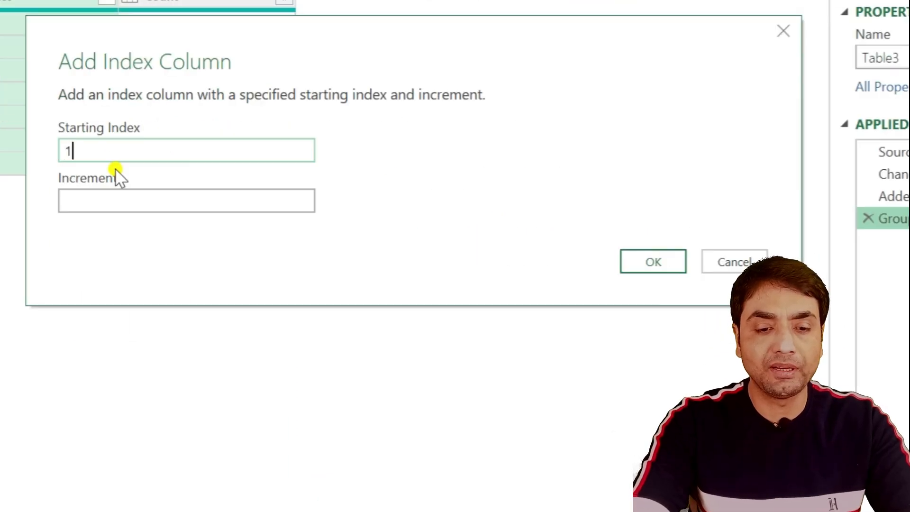
key("Tab")
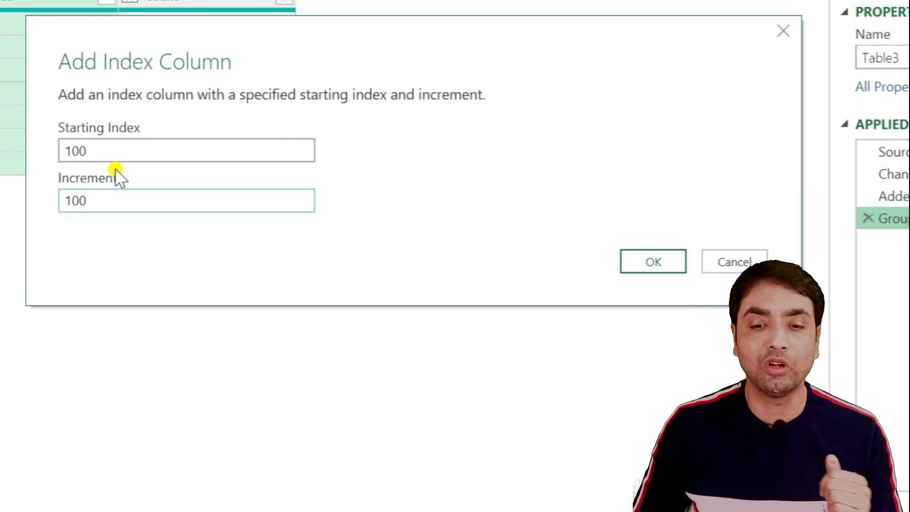
left_click(661, 262)
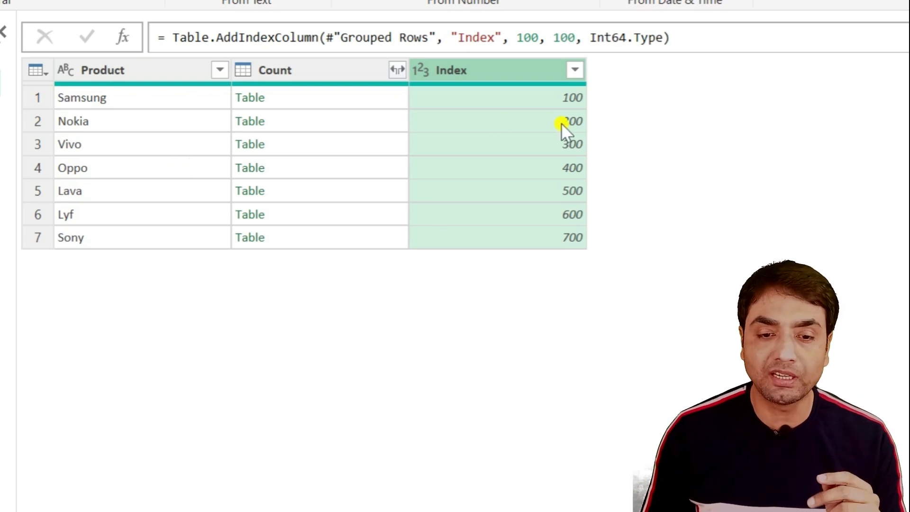
left_click(398, 70)
Step: Expand the Count tables without prefix into Product.1, Quantity and Index.1 columns
left_click(95, 284)
left_click(274, 326)
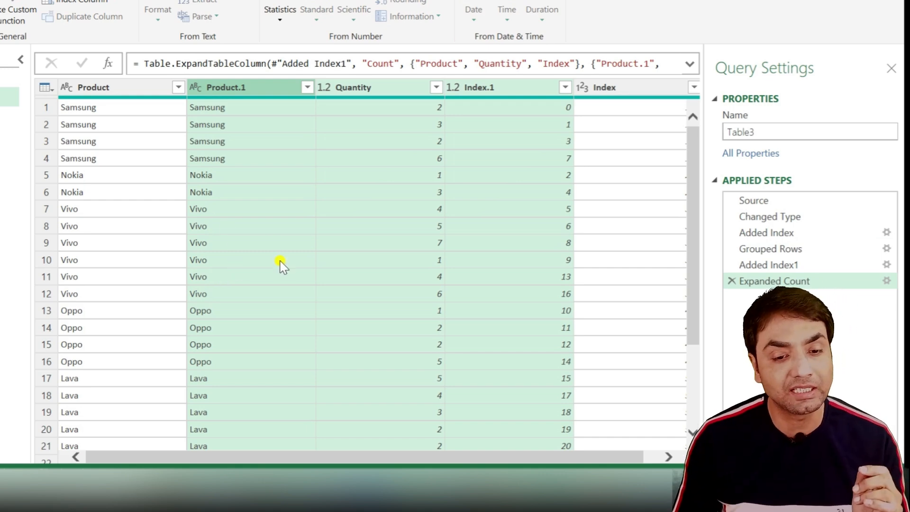
left_click_drag(287, 463, 306, 458)
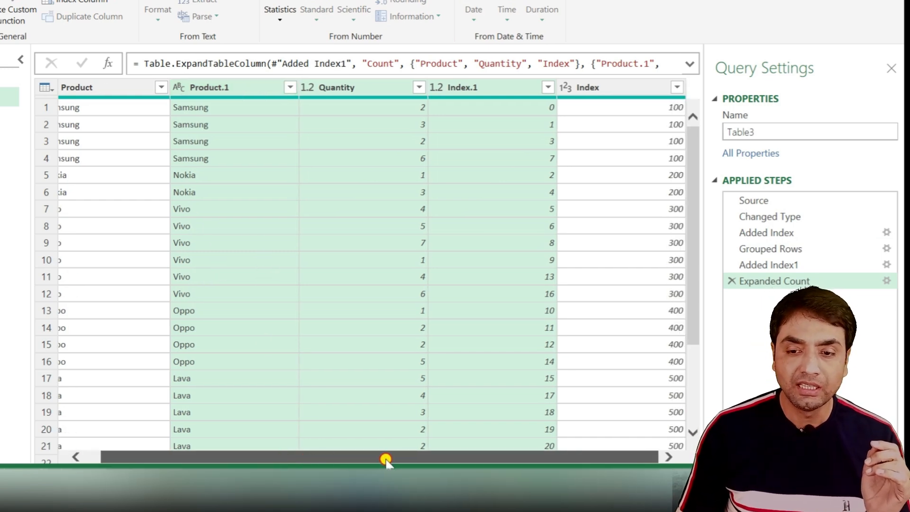
left_click_drag(386, 459, 386, 459)
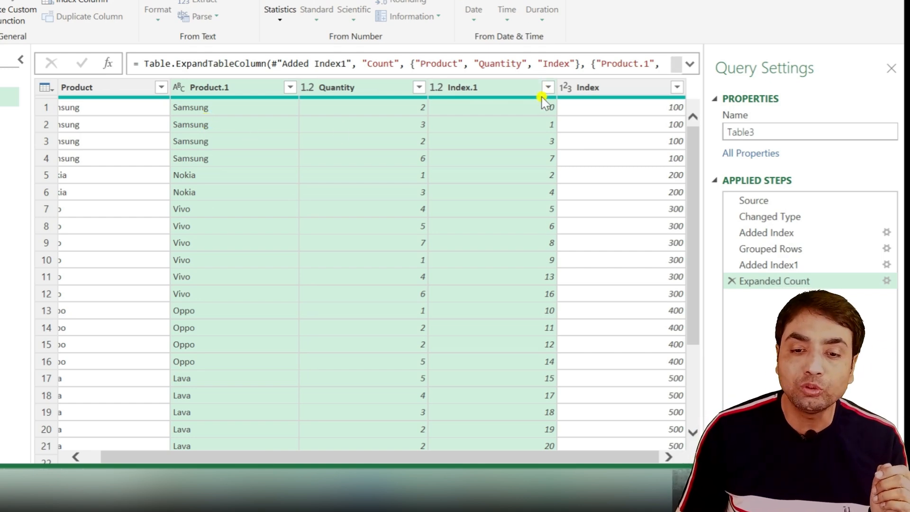
Step: Sort the rows by Index.1 ascending to restore the original order
left_click(502, 90)
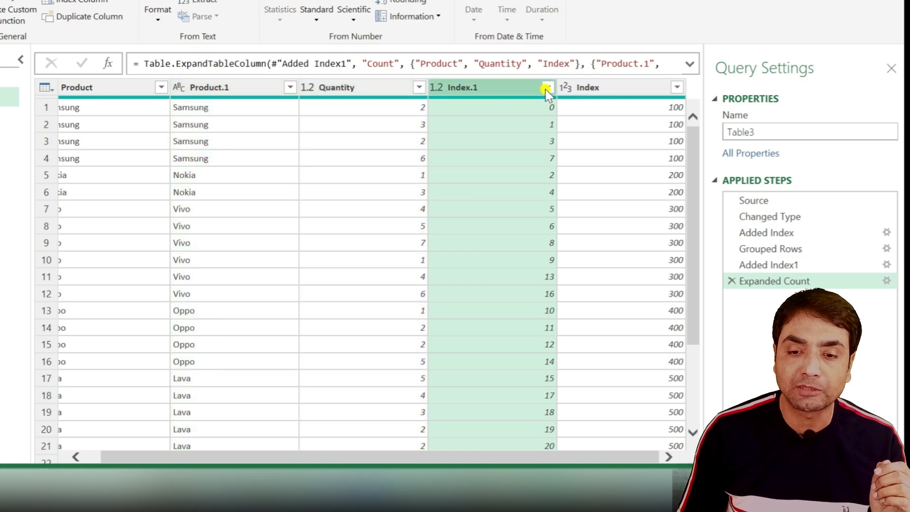
left_click(547, 88)
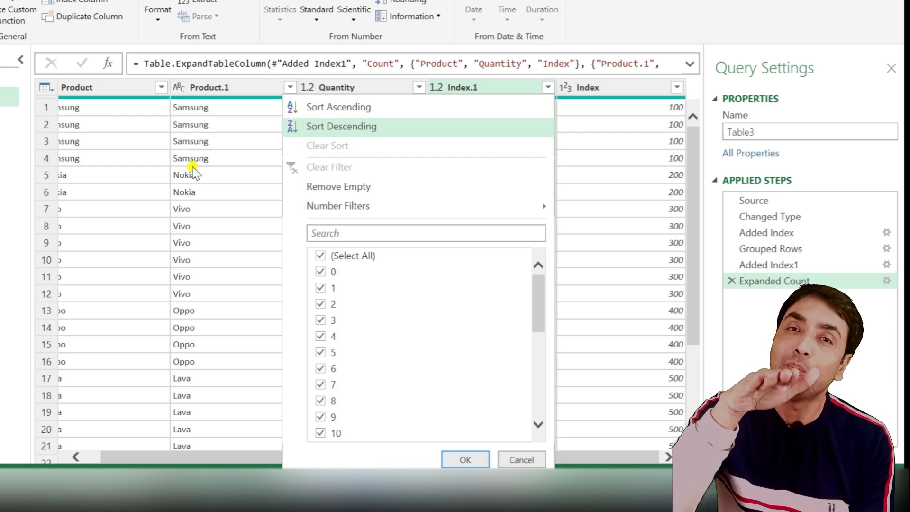
left_click(358, 108)
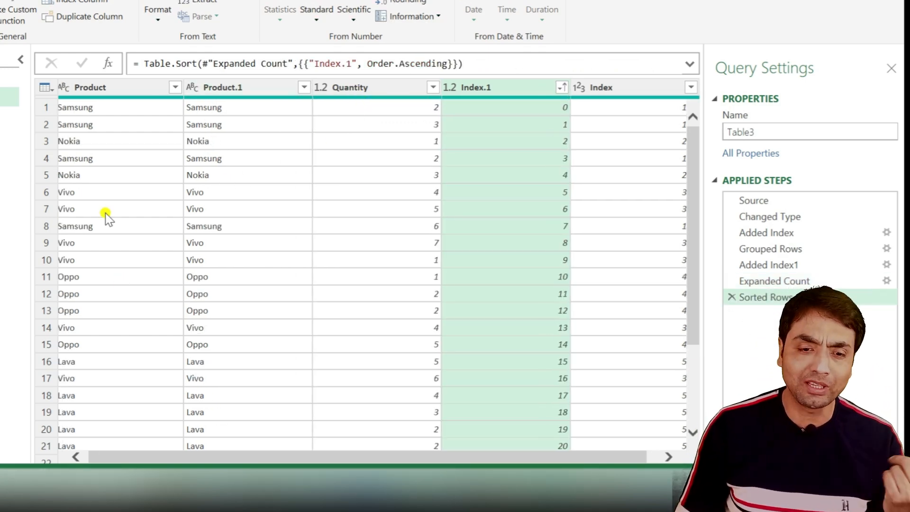
left_click(350, 88)
left_click(223, 87)
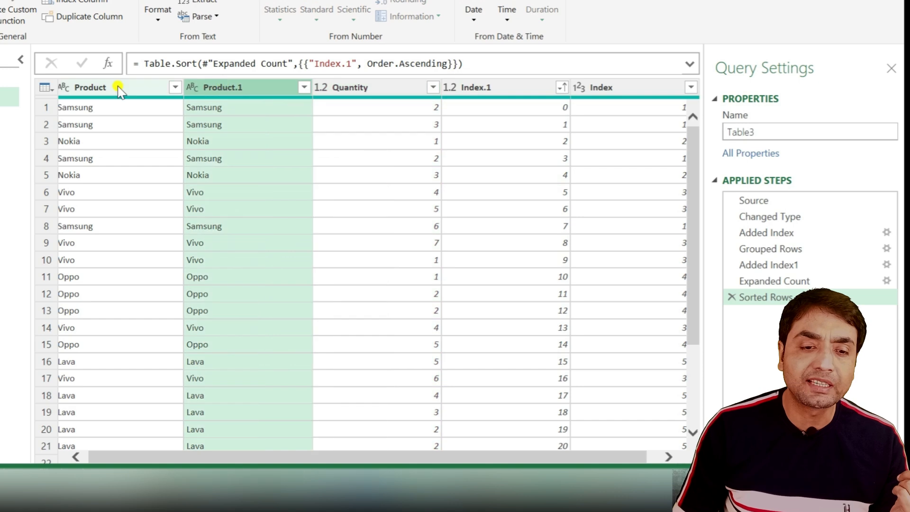
Step: Remove the Product.1 column from Table3
right_click(223, 91)
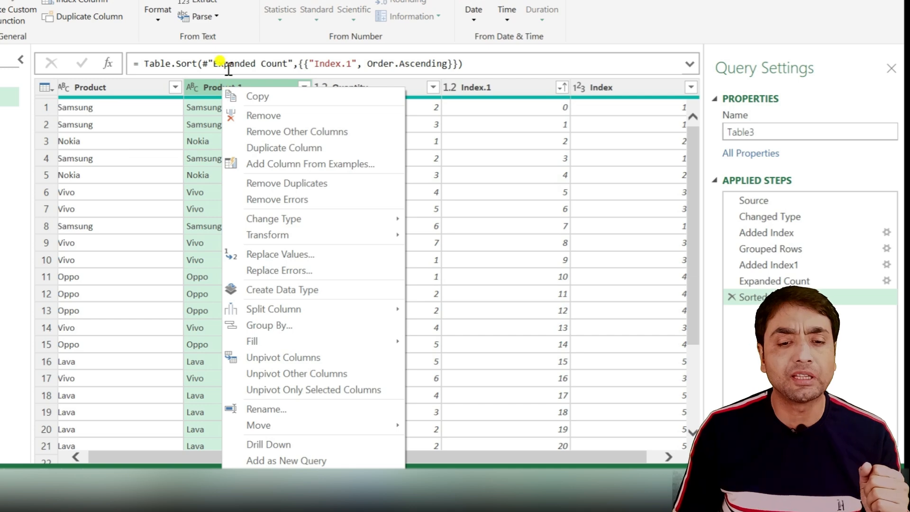
left_click(240, 119)
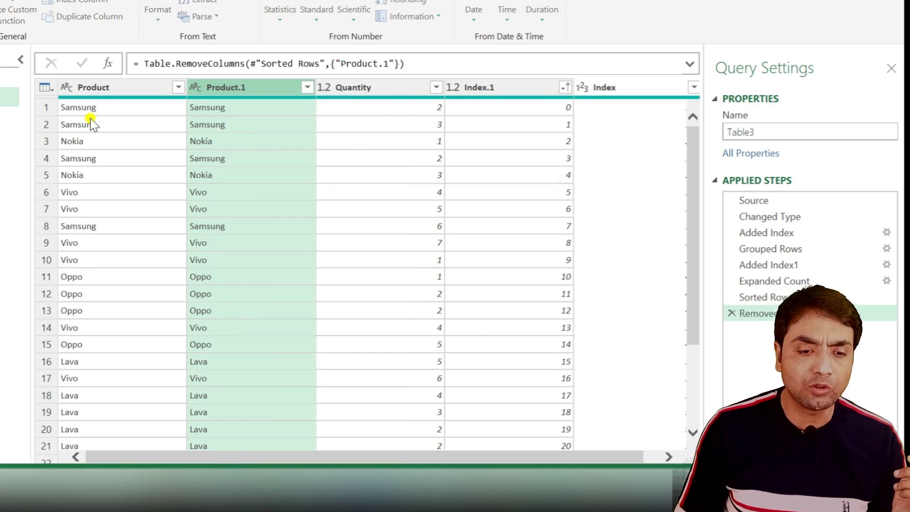